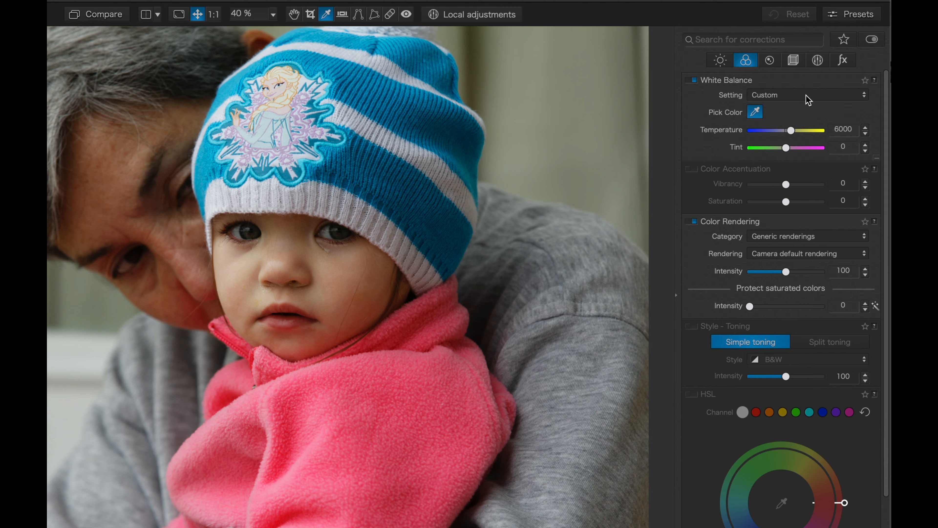
Step: Set the white balance to As Shot and adjust the temperature to 5988 and the tint to 3
left_click(806, 96)
left_click(794, 10)
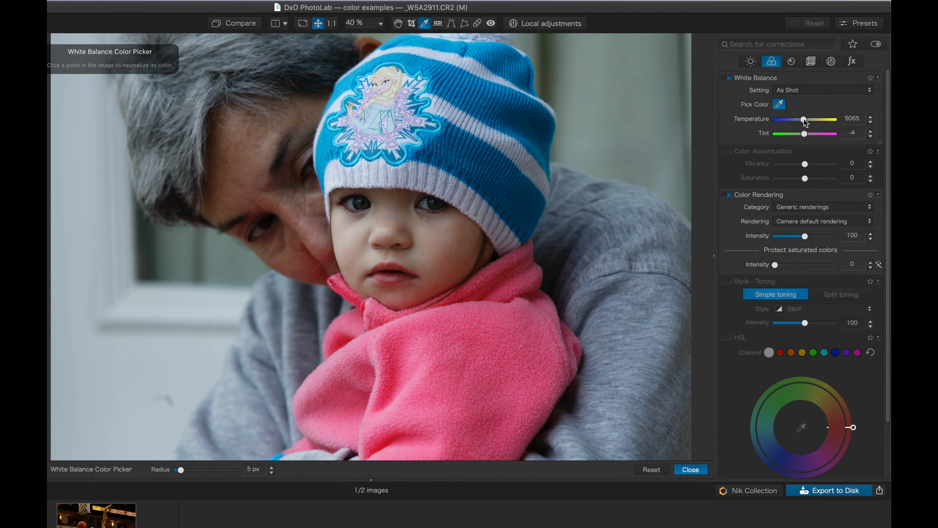
left_click_drag(805, 123, 809, 121)
left_click(805, 134)
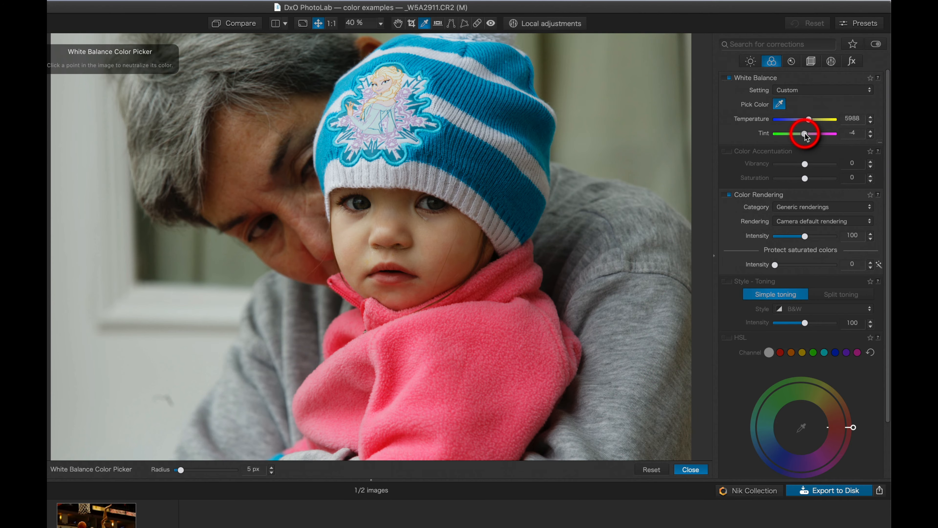
left_click_drag(805, 135, 807, 136)
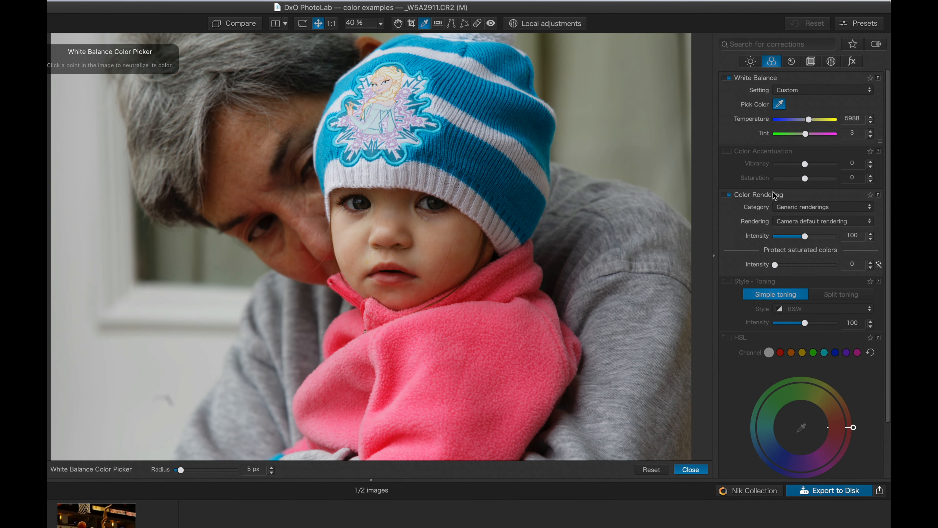
Step: Reset the white balance temperature and tint to their as-shot values, and set the color picker radius to 11 px
left_click_drag(809, 119, 804, 134)
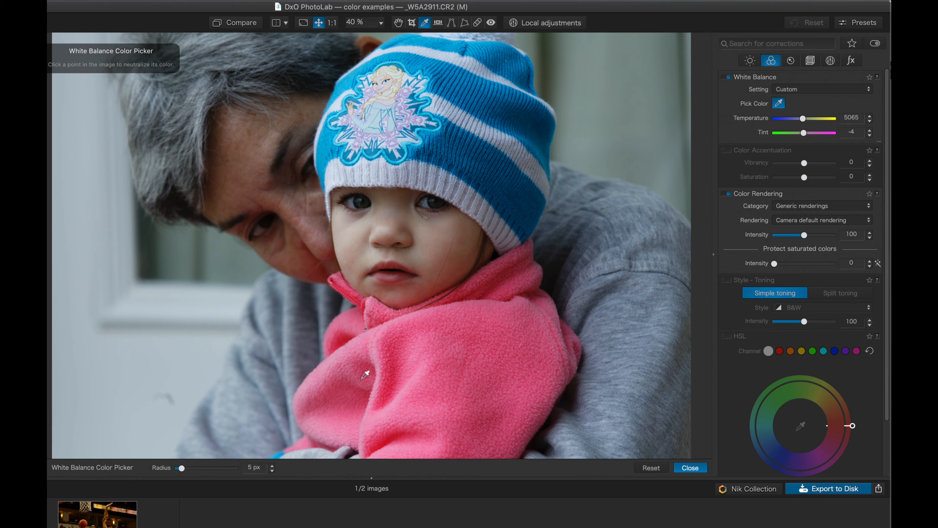
left_click(240, 402)
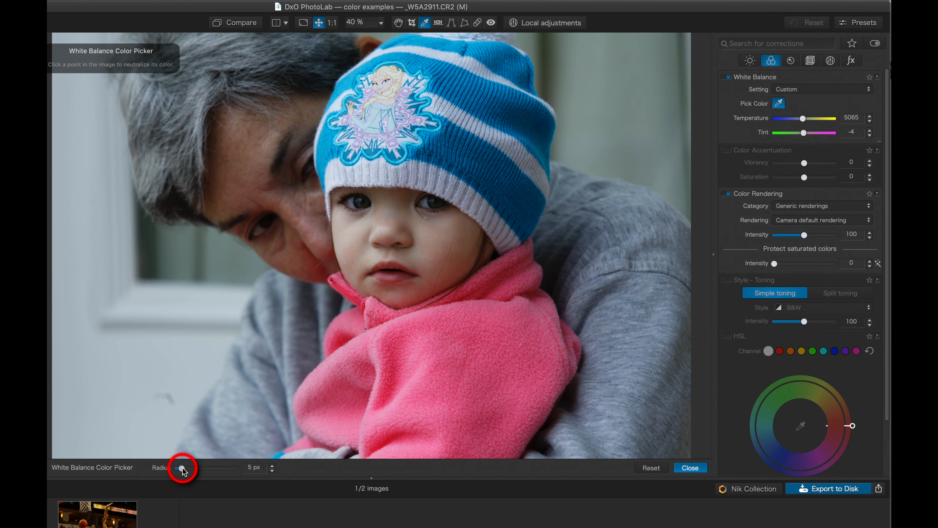
left_click_drag(183, 469, 190, 469)
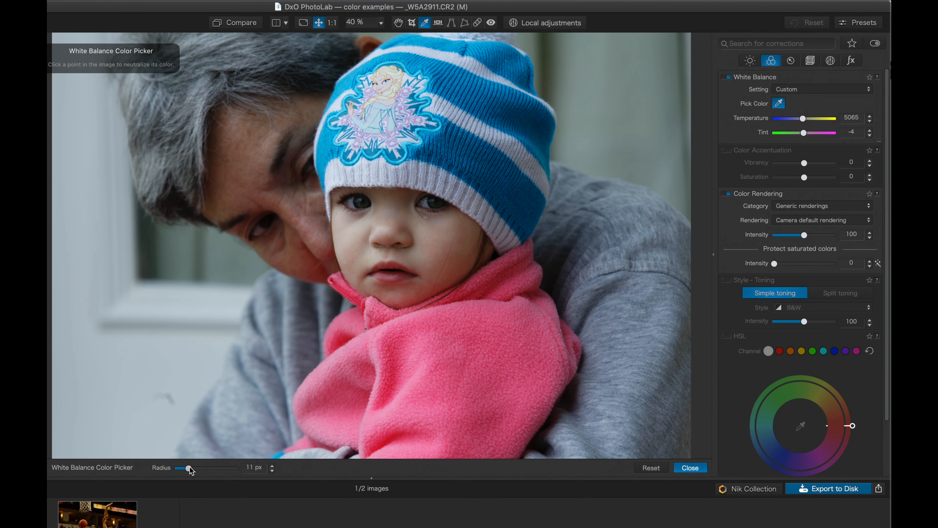
Step: Sample the grey sweater, hat band, grey hair and finally the white door with the white balance picker, and toggle the correction to compare
left_click(237, 407)
left_click_drag(237, 407, 383, 173)
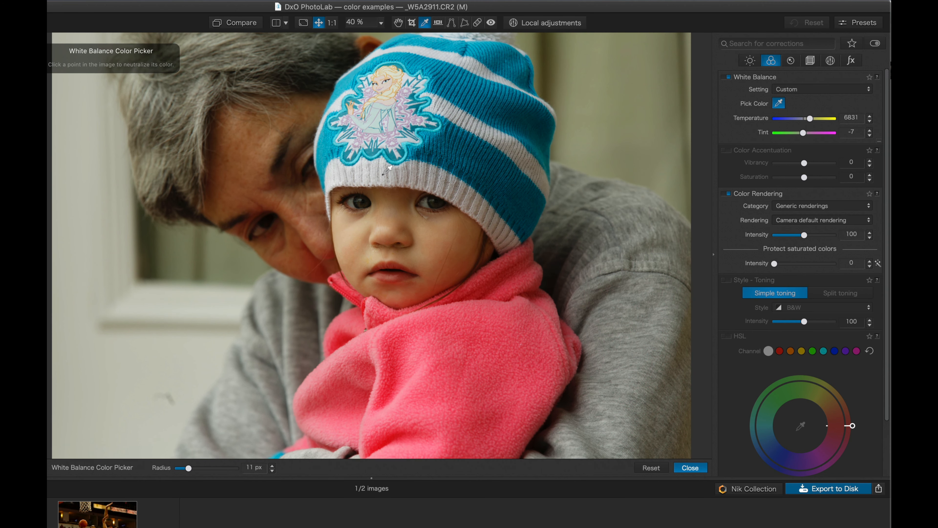
left_click(650, 283)
left_click(199, 111)
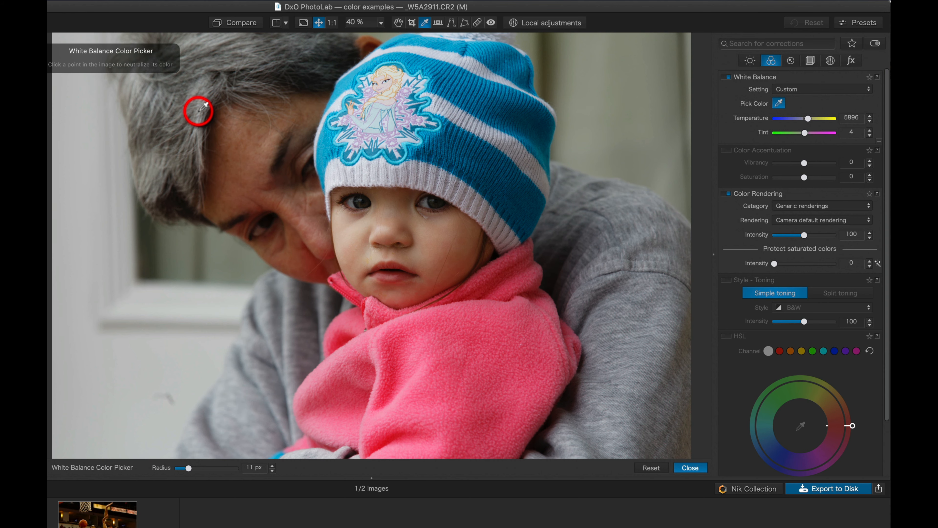
left_click(124, 378)
left_click(728, 77)
left_click(729, 77)
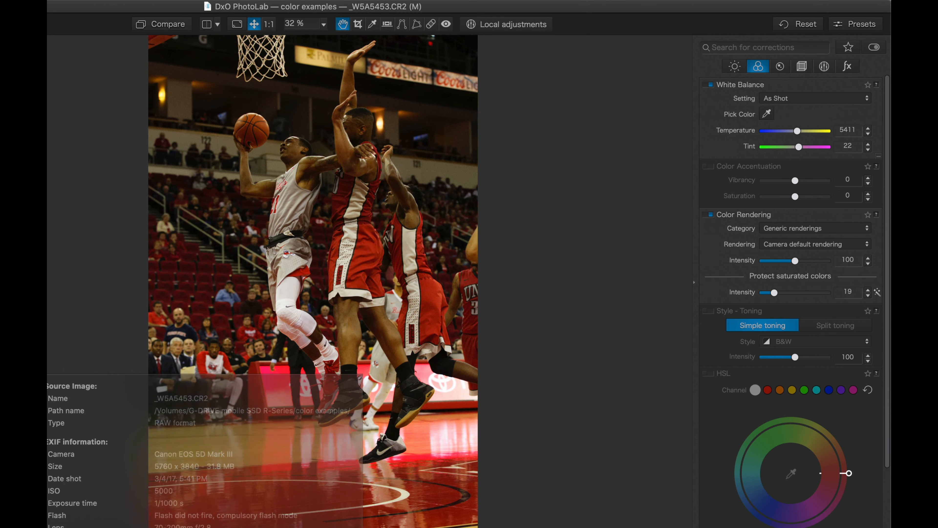
Step: Sample the shooting player's white jersey with the white balance picker, and reset the temperature and tint to the as-shot values
left_click(299, 202)
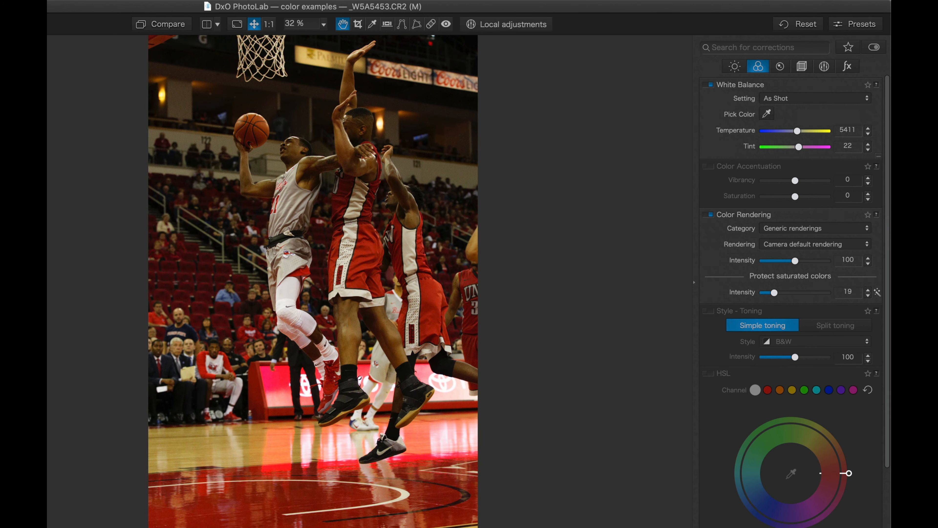
left_click(767, 113)
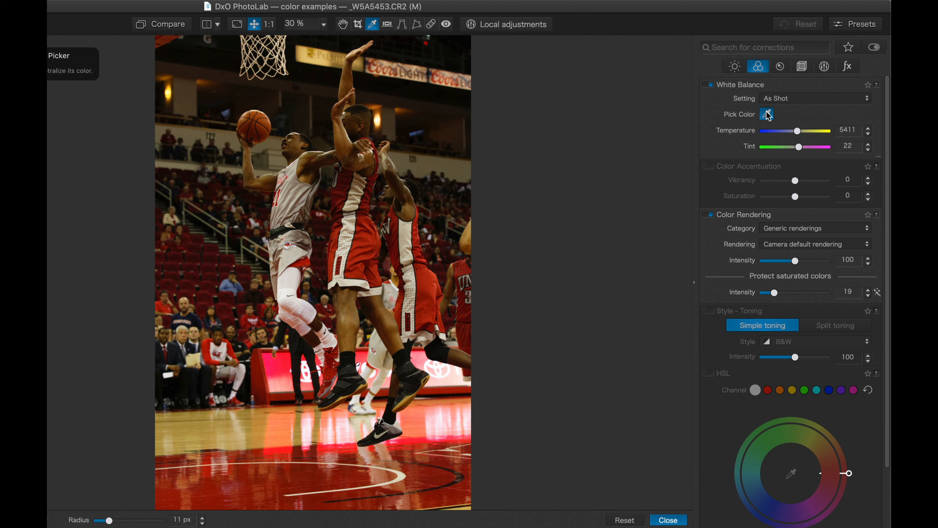
left_click(292, 196)
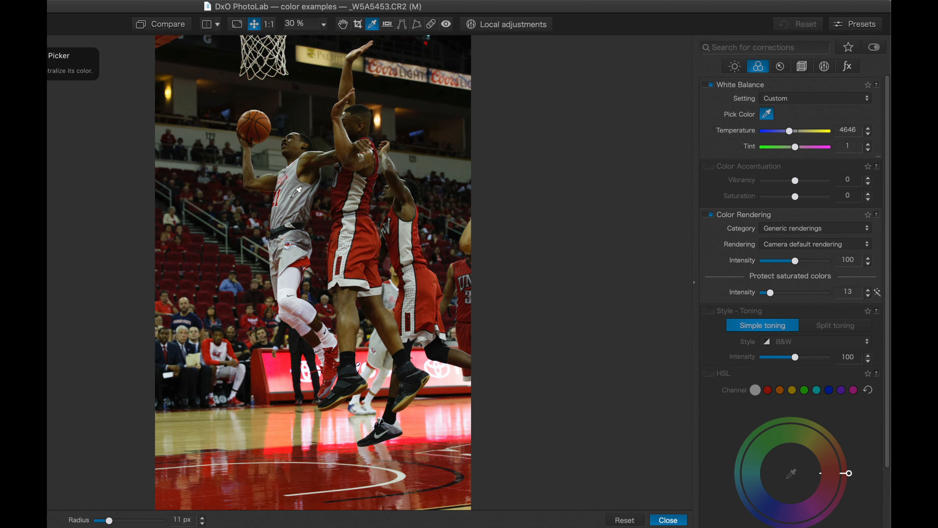
left_click(350, 308)
left_click_drag(789, 131, 799, 148)
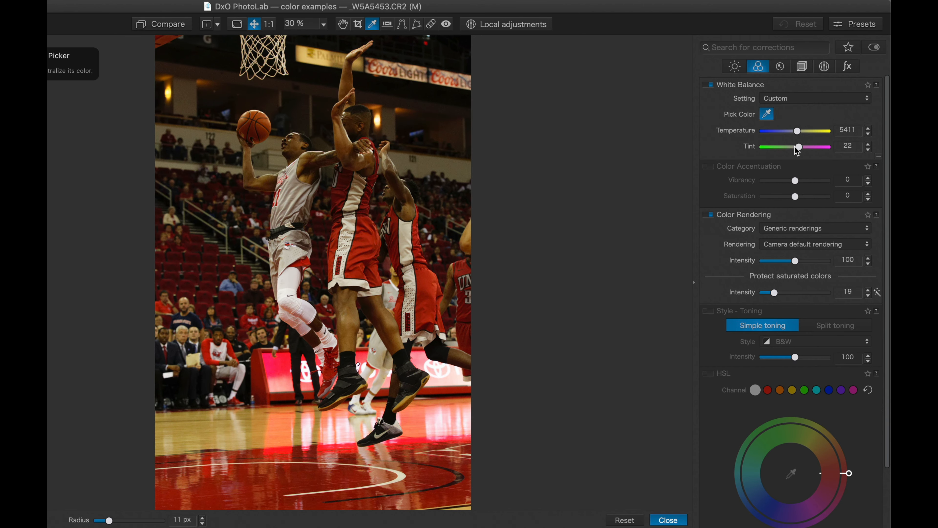
Step: Try the white balance picker on the shooter's white jersey, the pale arena wall, the red jersey's side and the background player's white leg sleeve
left_click(294, 200)
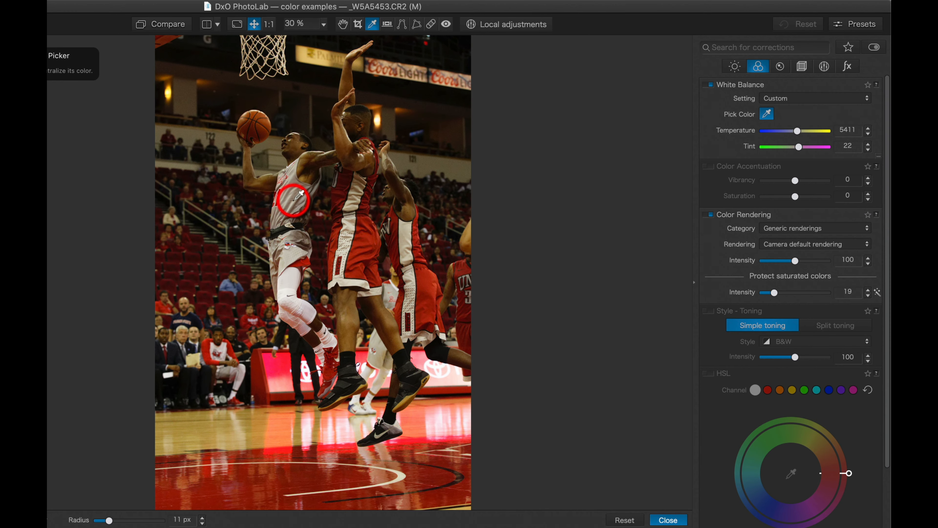
left_click(293, 199)
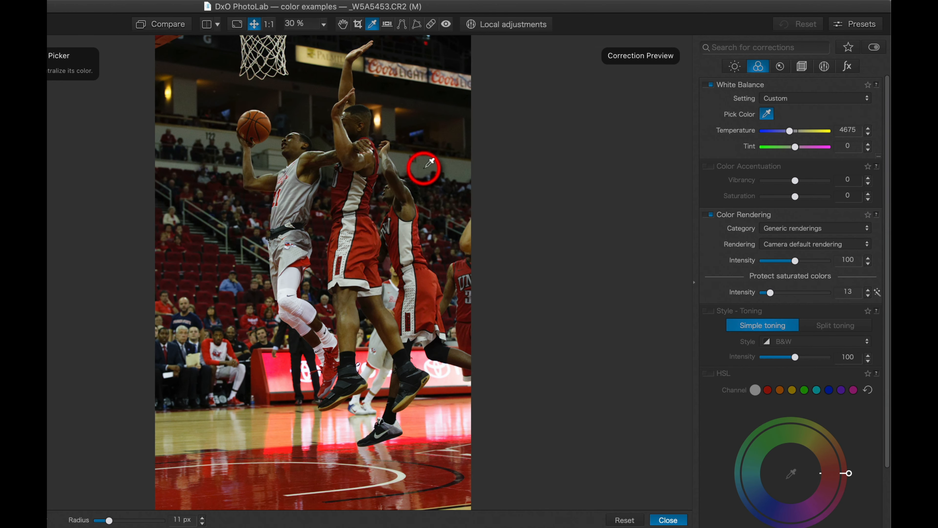
left_click(458, 167)
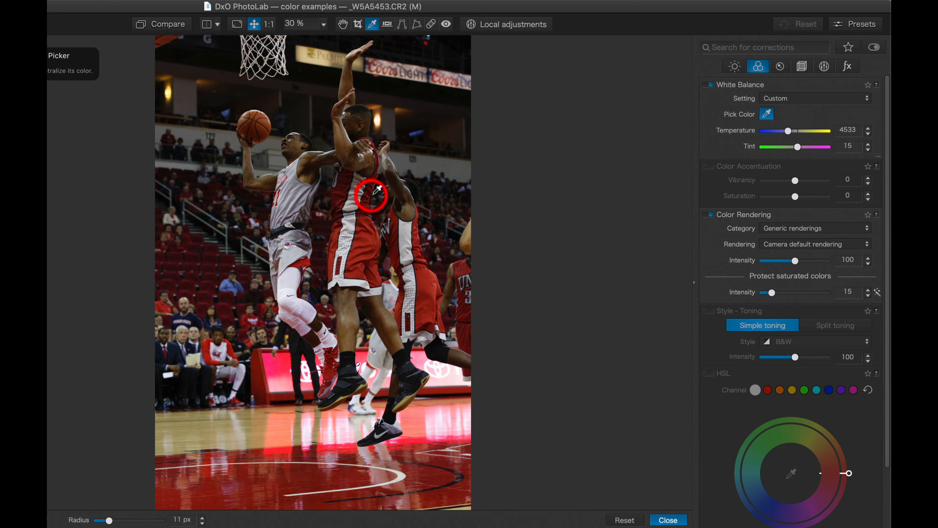
left_click(357, 195)
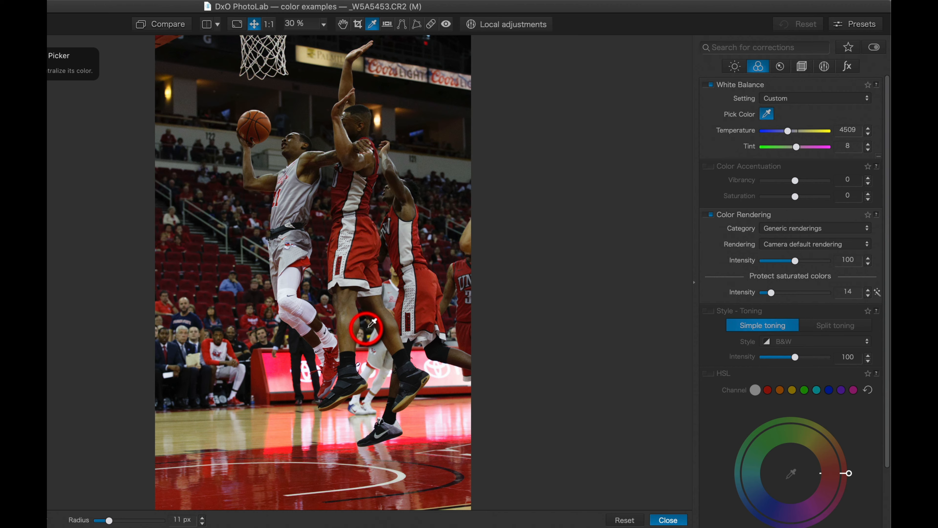
left_click(374, 357)
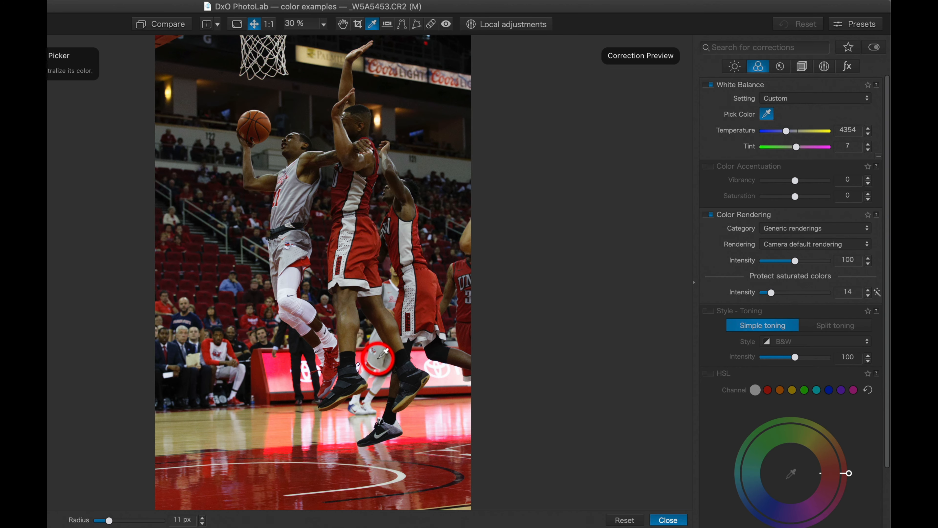
Step: Try the white balance picker on the defender's black shoe, the shooter's white shorts and jersey, and the pale arena wall
left_click(346, 370)
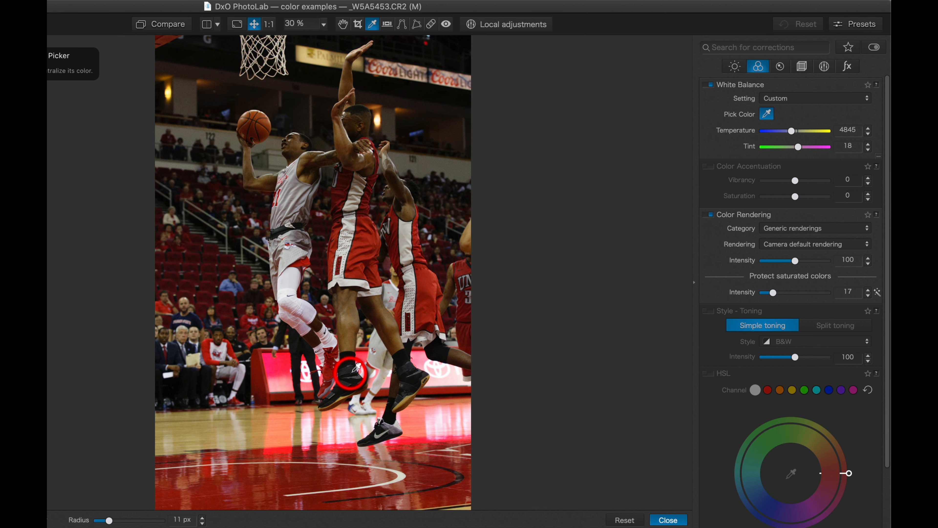
left_click(293, 275)
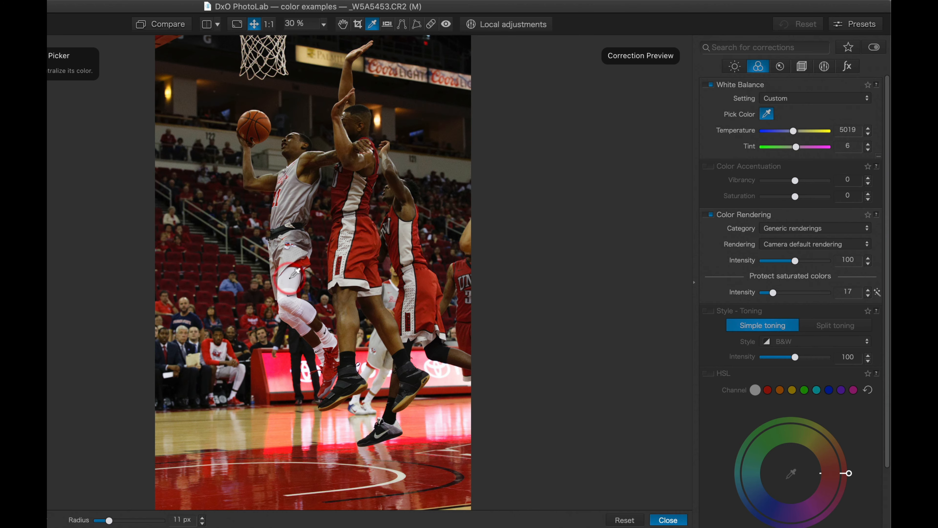
left_click(292, 206)
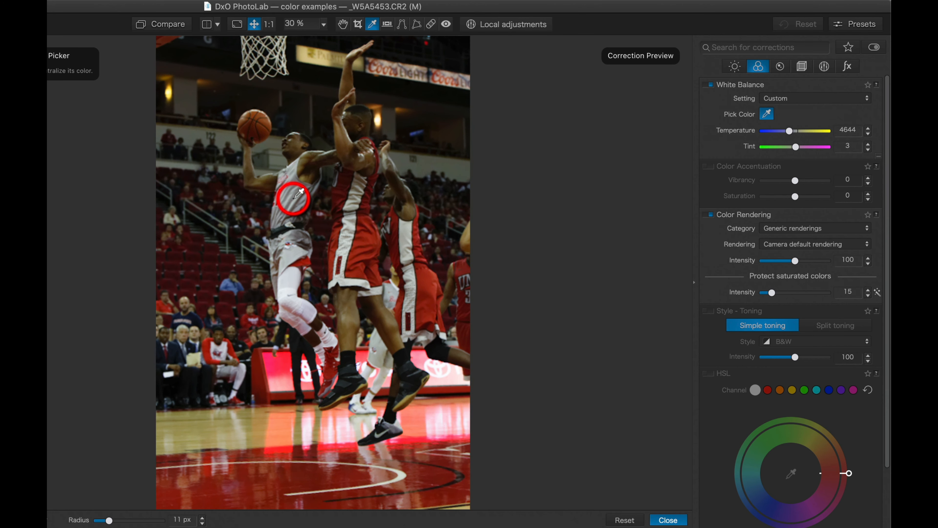
left_click(464, 170)
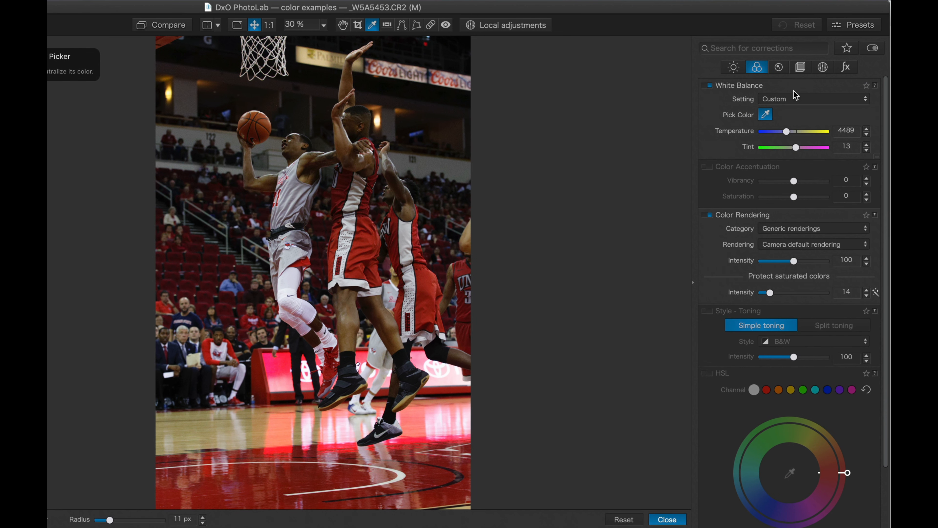
Step: Try the Fluorescent, Tungsten, Cloudy and Flash white balance presets on the basketball photo
left_click(839, 99)
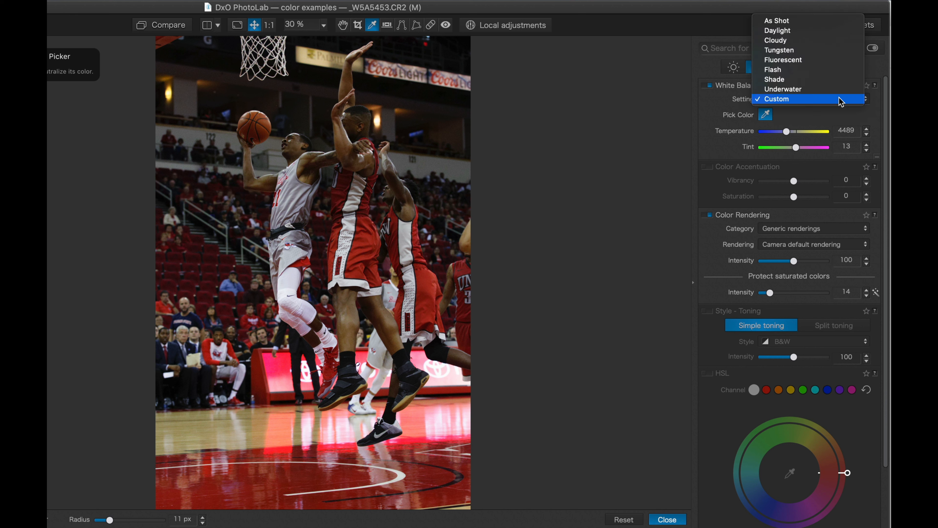
left_click(818, 59)
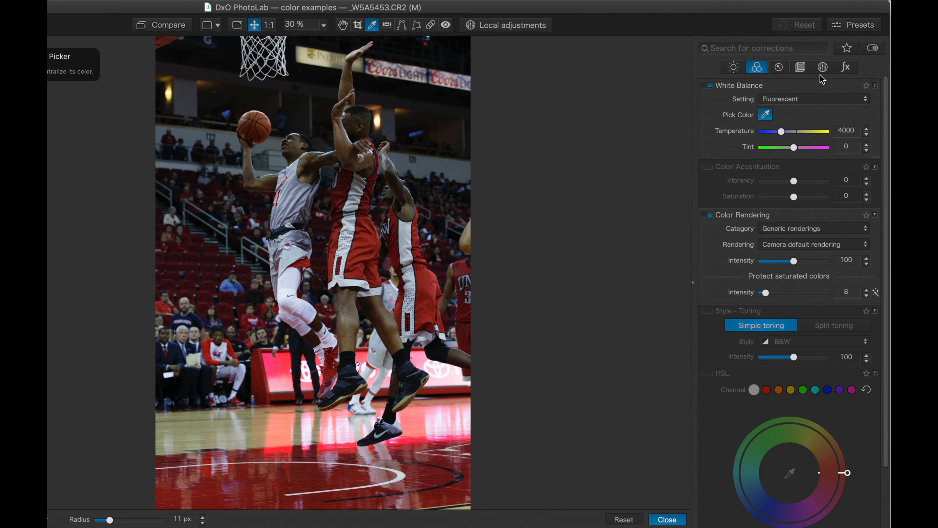
left_click(820, 99)
left_click(819, 90)
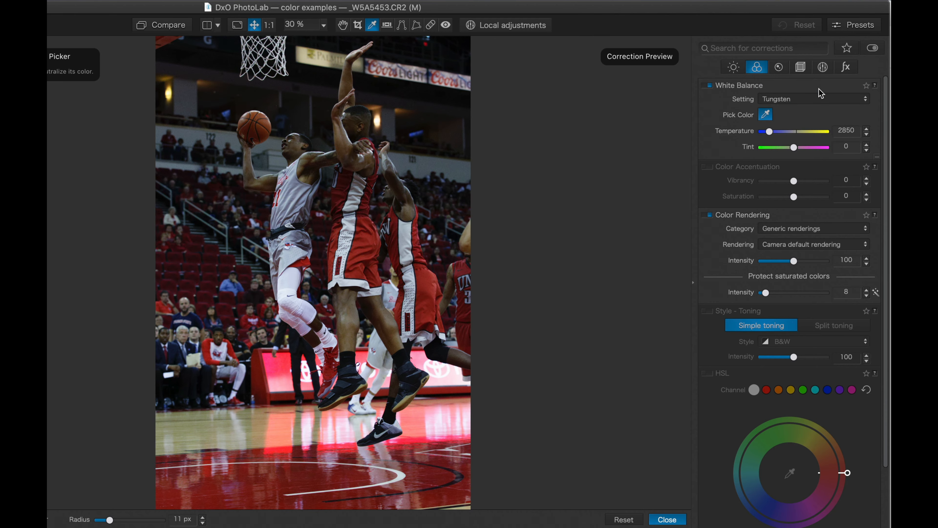
left_click(817, 100)
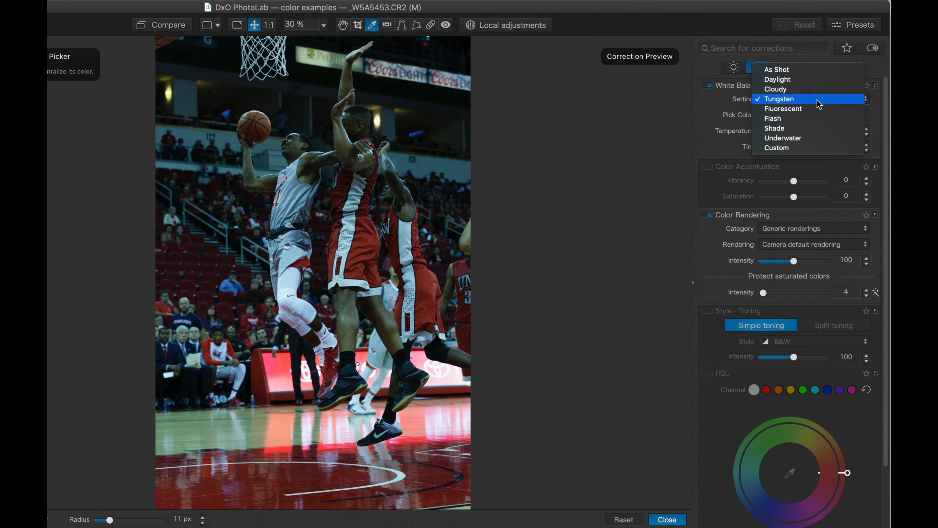
left_click(818, 89)
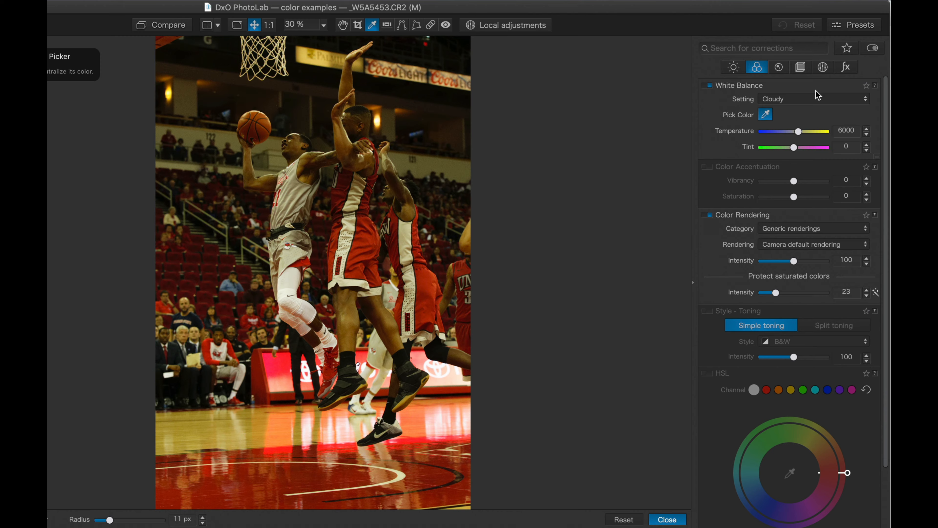
left_click(817, 103)
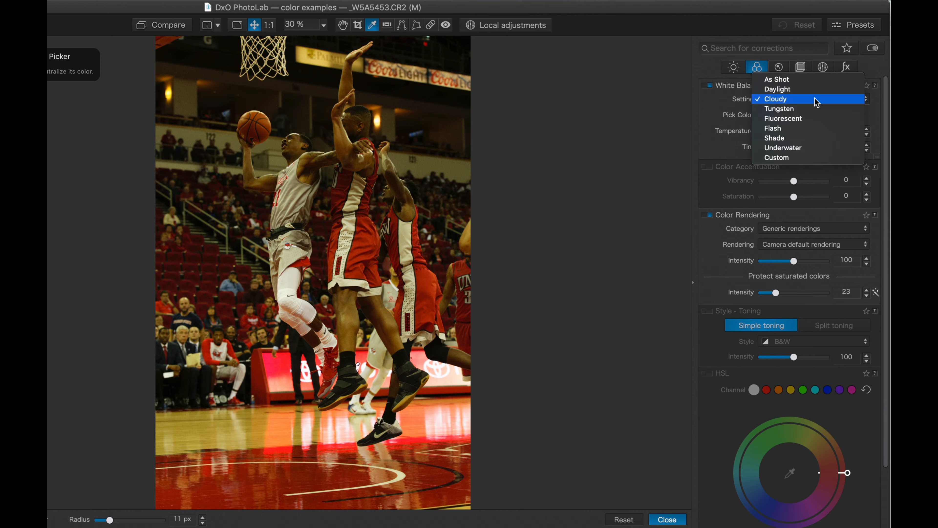
left_click(806, 136)
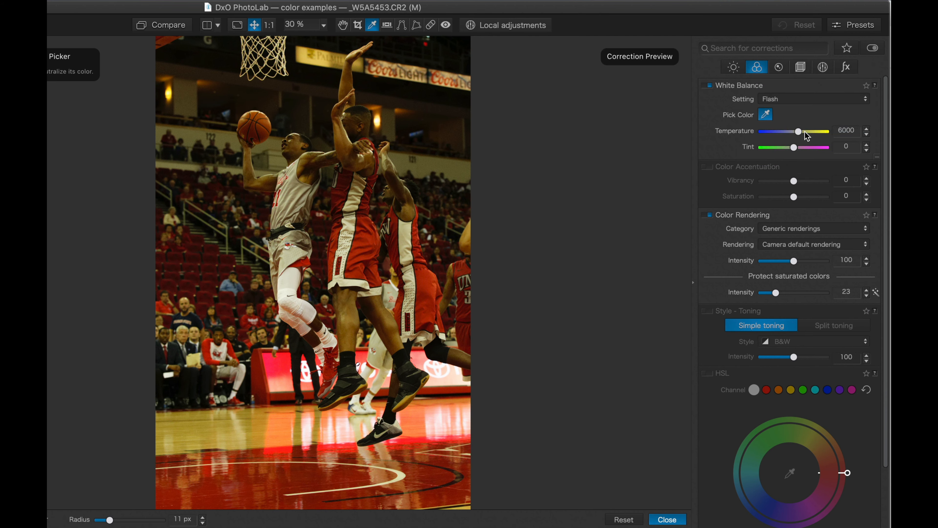
Step: Try the Shade and Underwater white balance presets, and switch the setting to Custom
left_click(810, 101)
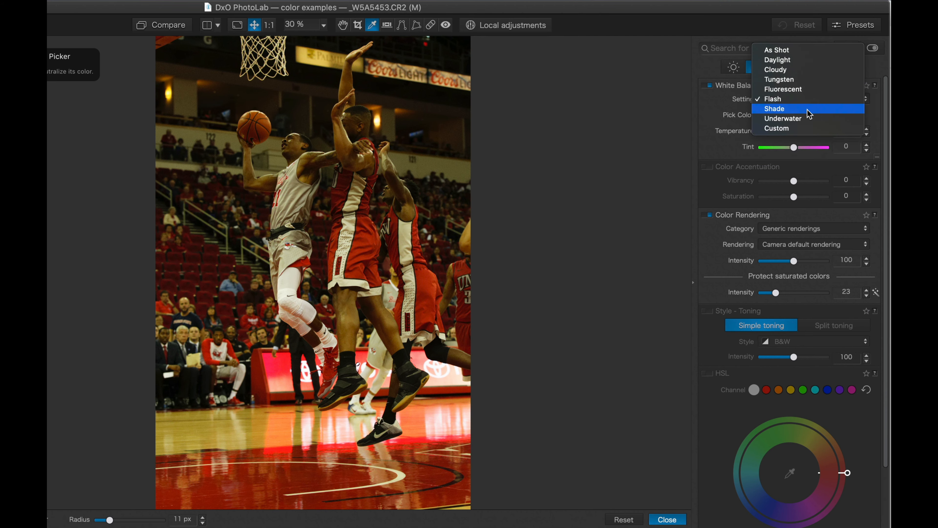
left_click(806, 110)
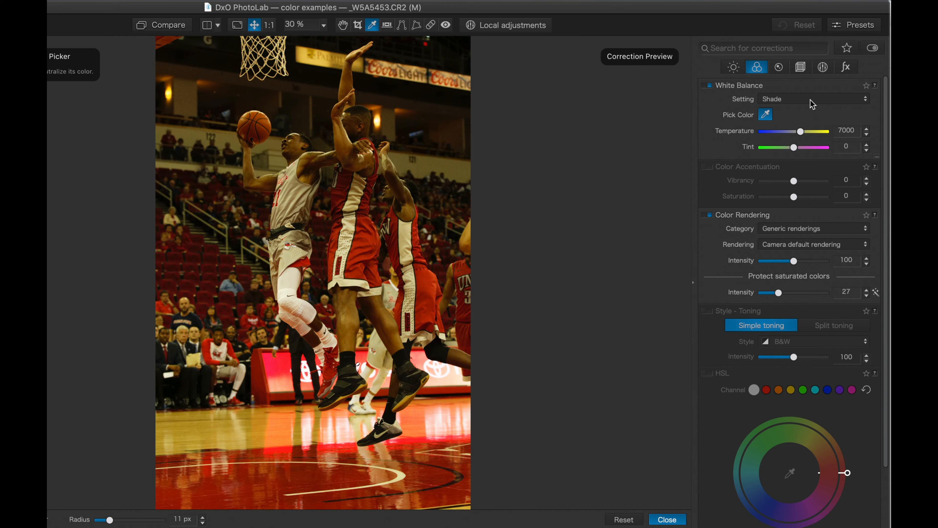
left_click(810, 100)
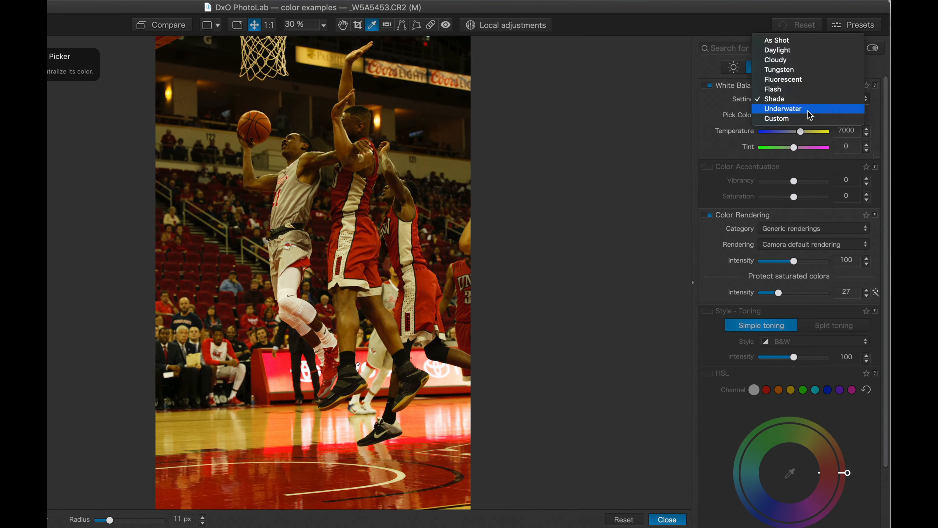
left_click(807, 109)
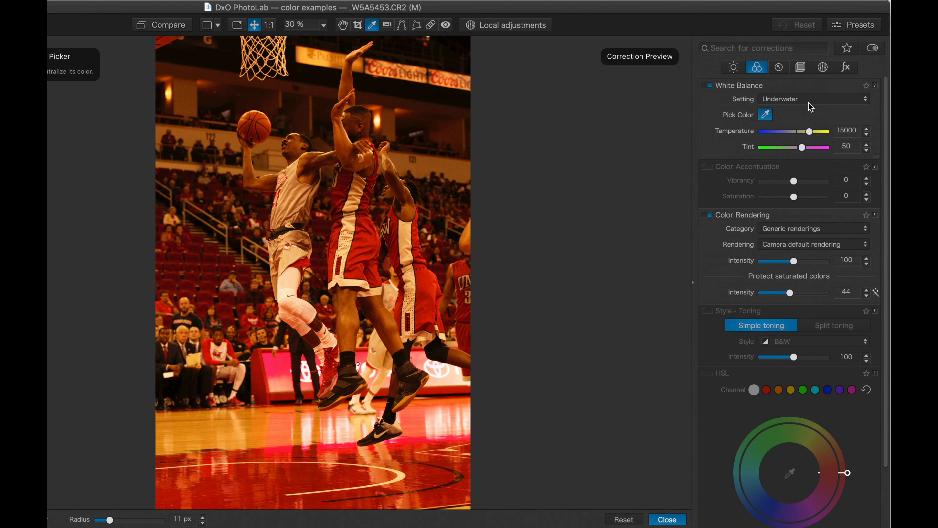
left_click(809, 98)
left_click(807, 112)
left_click(808, 111)
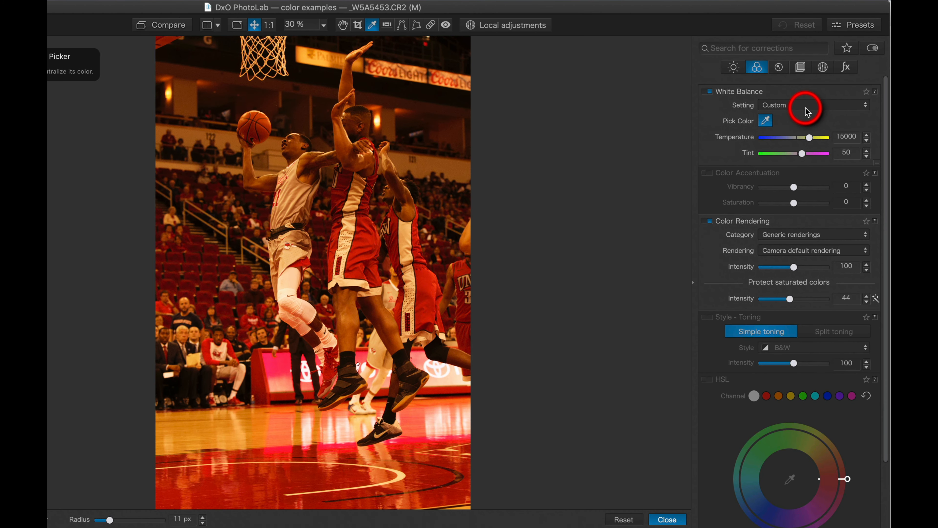
Step: Reactivate the white balance picker and neutralize the photo by sampling the shooter's white jersey and finally the pale arena wall
left_click(766, 115)
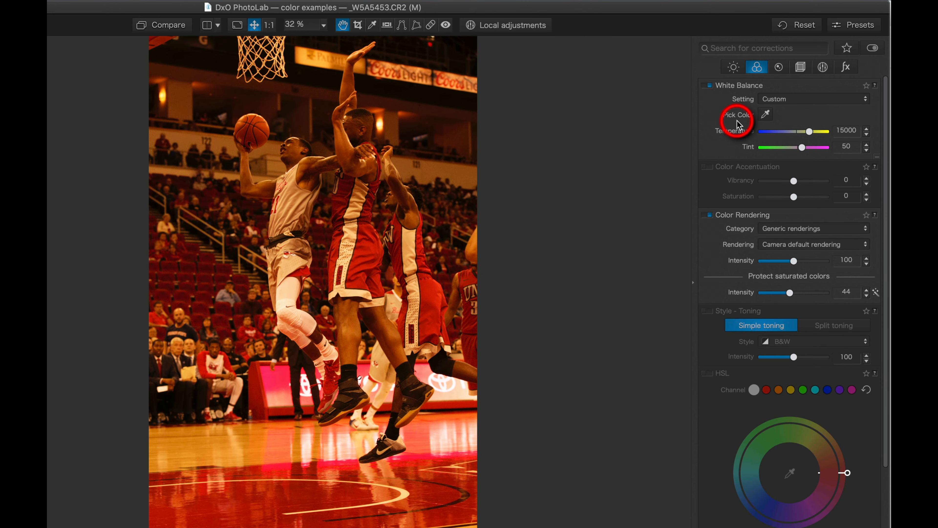
left_click(351, 210)
left_click(766, 115)
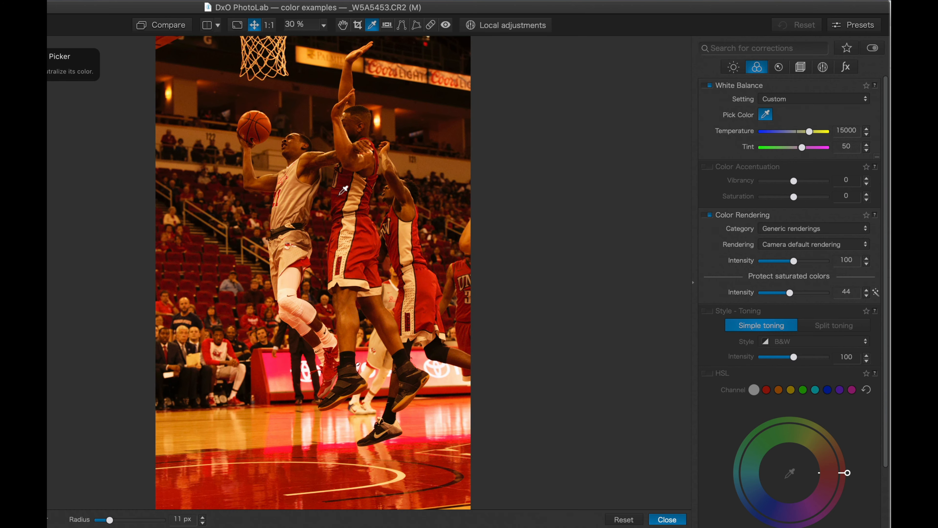
left_click(297, 195)
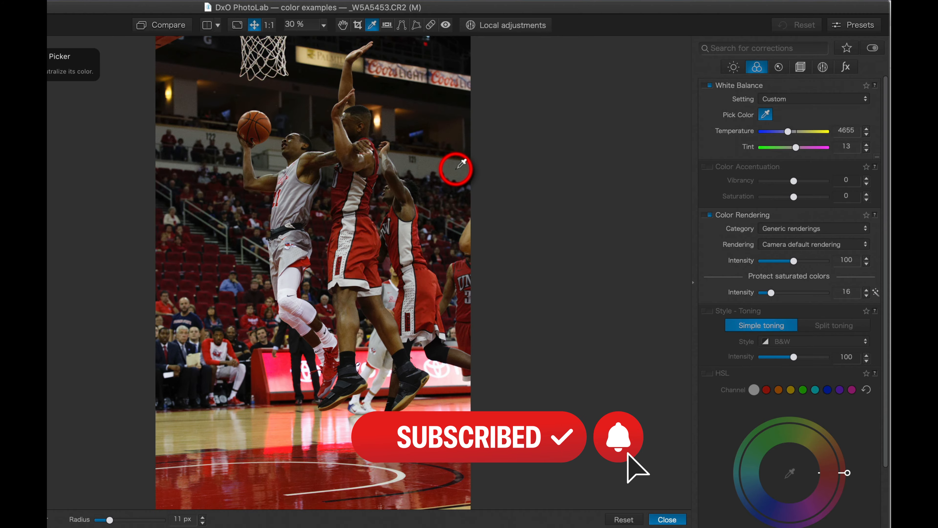
left_click(456, 168)
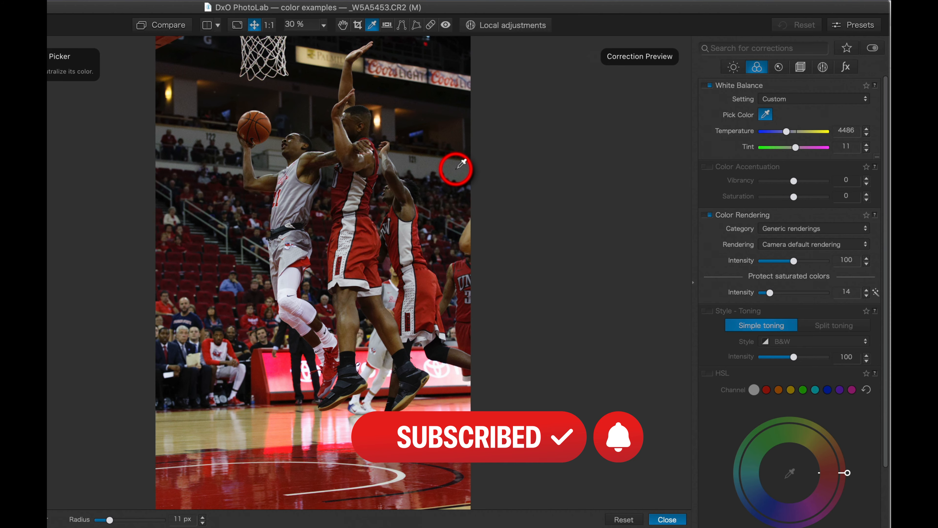